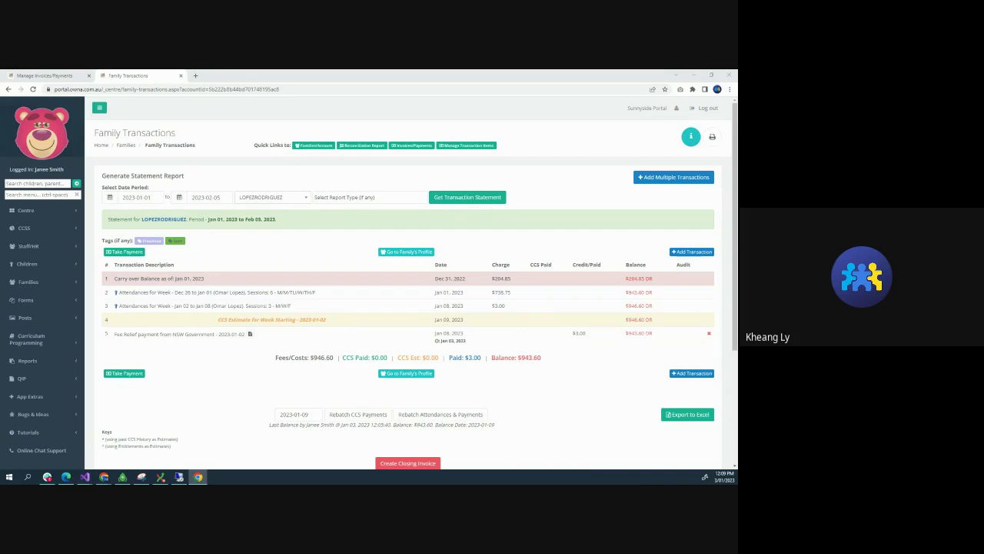
Open the Export Children/Parent Data report from the Reports list
{"action": "left_click", "coordinate": [25, 361]}
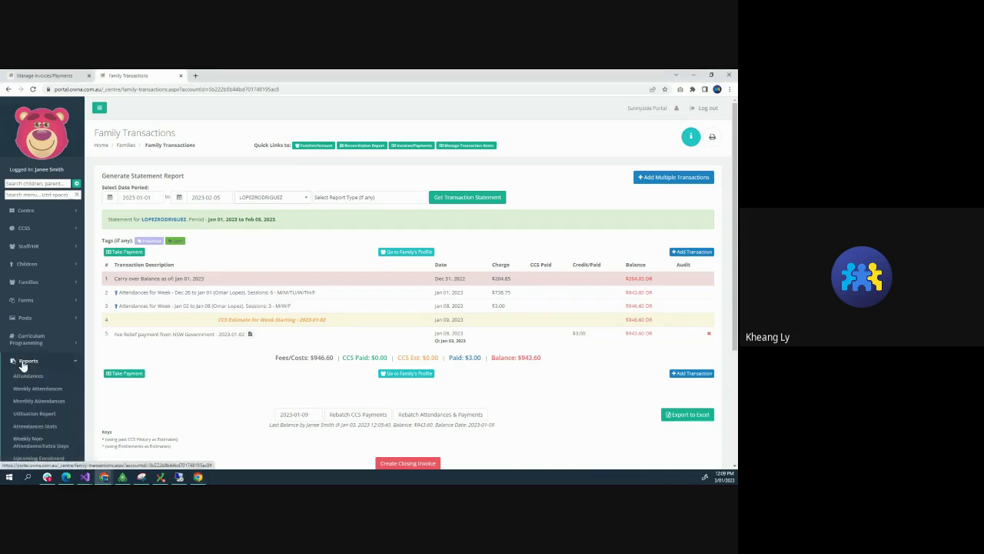
{"action": "scroll", "coordinate": [26, 379], "scroll_direction": "down", "scroll_amount": 3}
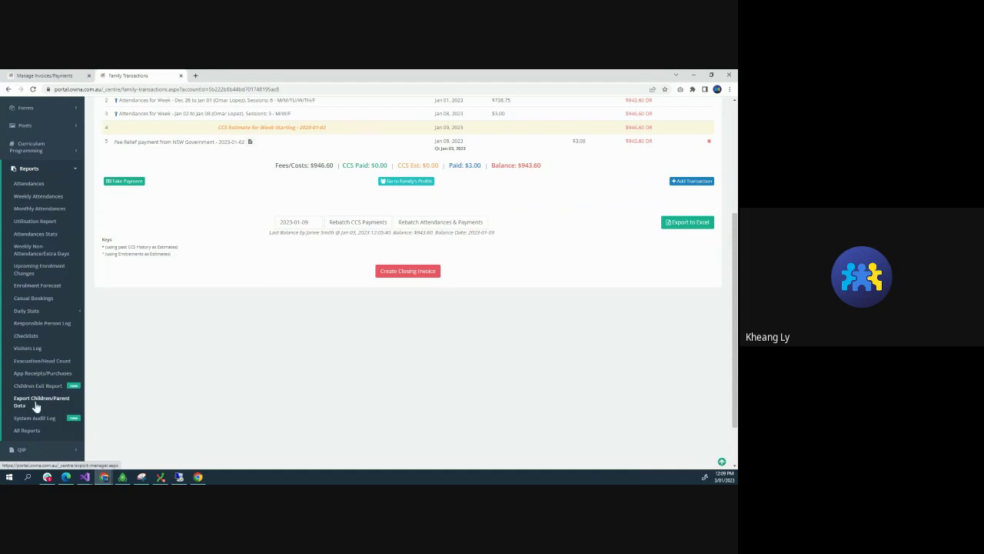
{"action": "left_click", "coordinate": [36, 406]}
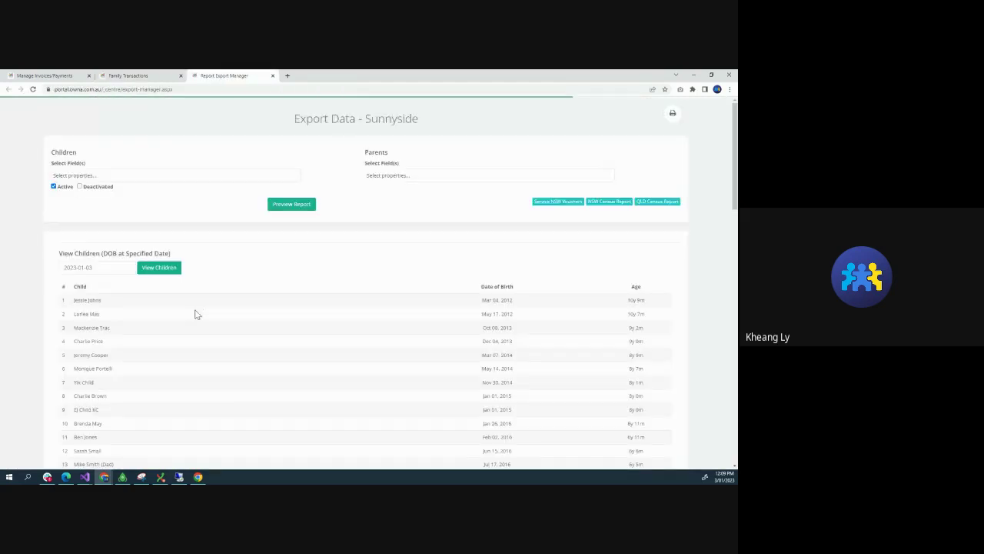
{"action": "scroll", "coordinate": [196, 307], "scroll_direction": "down", "scroll_amount": 3}
{"action": "scroll", "coordinate": [194, 318], "scroll_direction": "down", "scroll_amount": 10}
{"action": "scroll", "coordinate": [194, 321], "scroll_direction": "up", "scroll_amount": 8}
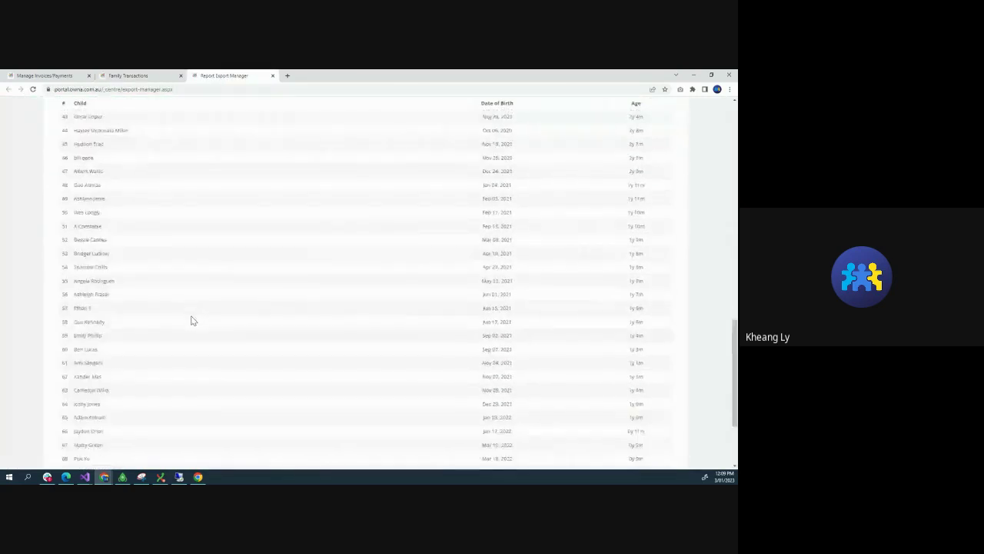
{"action": "scroll", "coordinate": [193, 324], "scroll_direction": "up", "scroll_amount": 5}
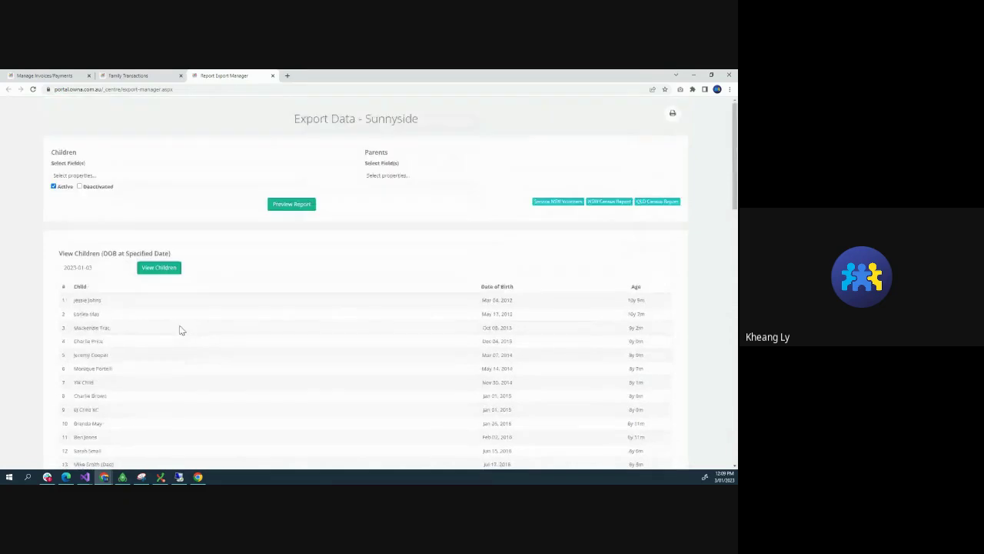
Recalculate children's ages as at 1 July 2023 and review the listed ages
{"action": "left_click", "coordinate": [93, 265]}
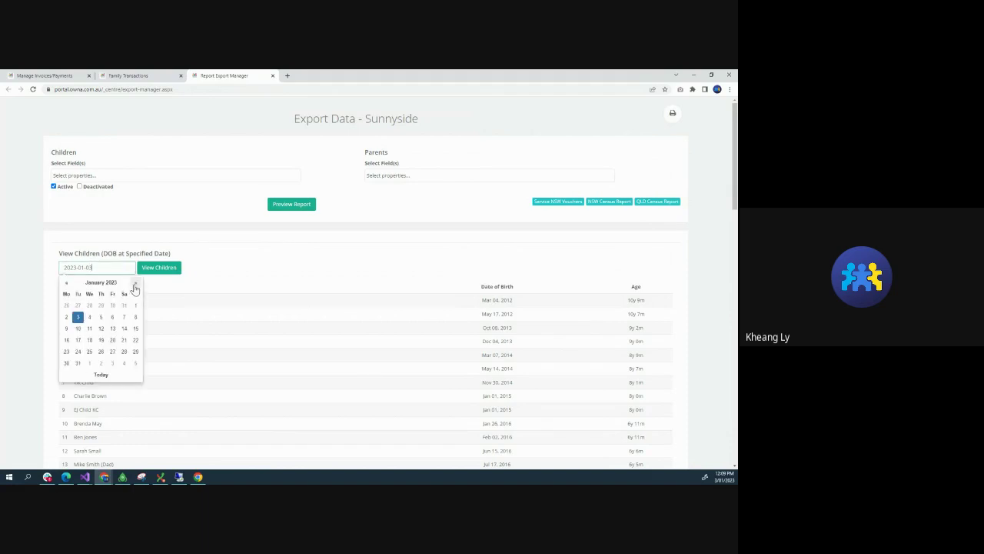
{"action": "left_click", "coordinate": [135, 284]}
{"action": "left_click", "coordinate": [136, 285]}
{"action": "left_click", "coordinate": [135, 285]}
{"action": "left_click", "coordinate": [135, 284]}
{"action": "left_click", "coordinate": [135, 285]}
{"action": "left_click", "coordinate": [136, 285]}
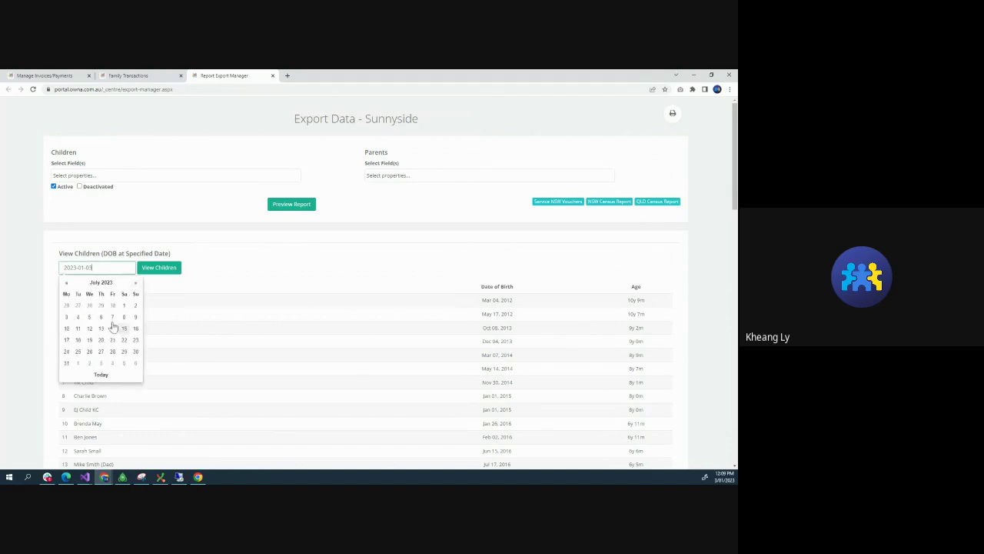
{"action": "left_click", "coordinate": [124, 306]}
{"action": "left_click", "coordinate": [162, 269]}
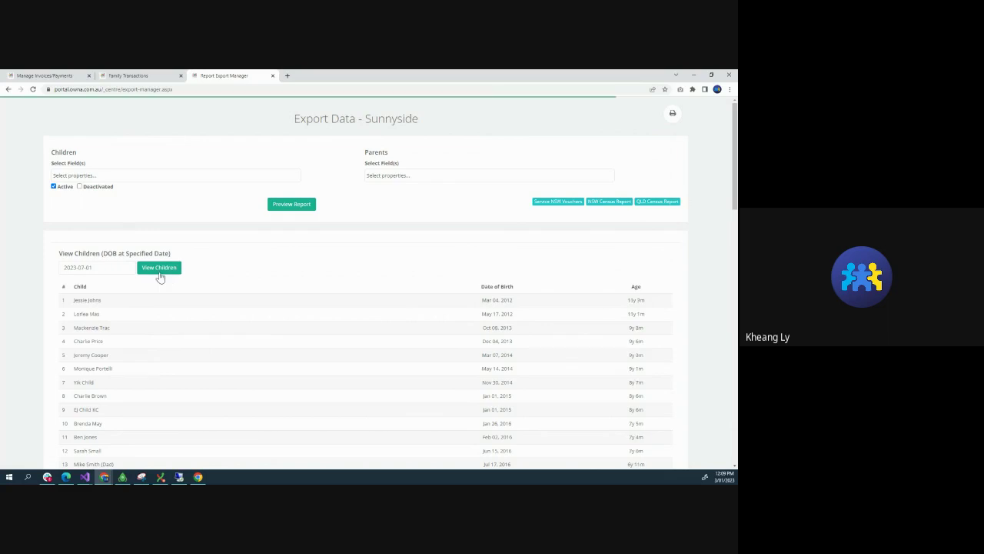
{"action": "double_click", "coordinate": [632, 300]}
{"action": "scroll", "coordinate": [632, 355], "scroll_direction": "down", "scroll_amount": 1}
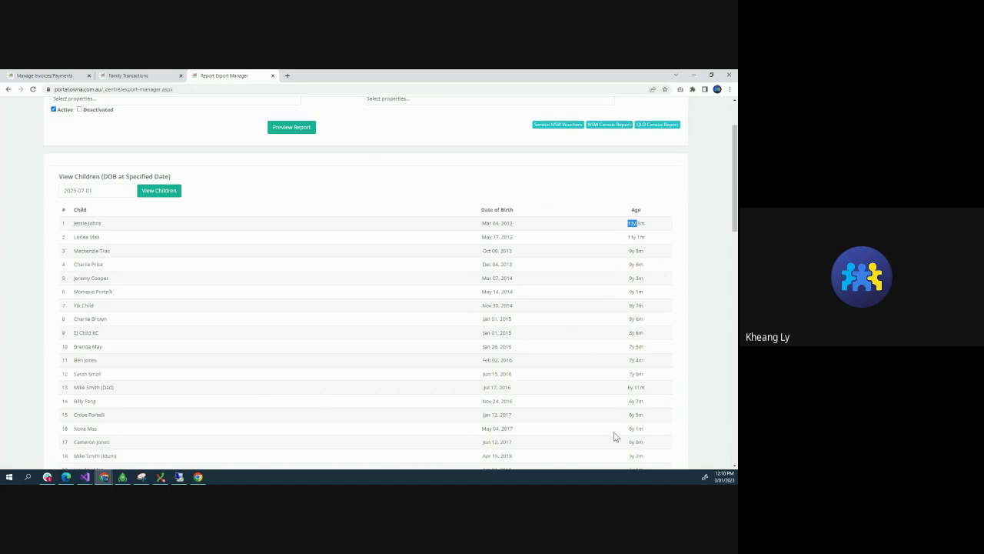
{"action": "scroll", "coordinate": [239, 305], "scroll_direction": "up", "scroll_amount": 2}
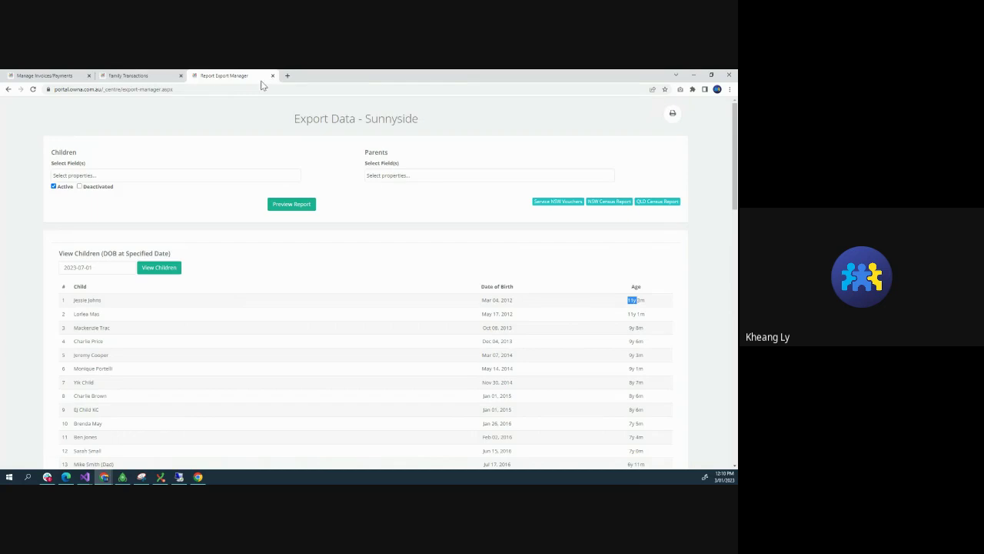
Close the export page and open CCS > Kinder Funding Setup in a new tab
{"action": "left_click", "coordinate": [271, 75]}
{"action": "scroll", "coordinate": [13, 208], "scroll_direction": "up", "scroll_amount": 1}
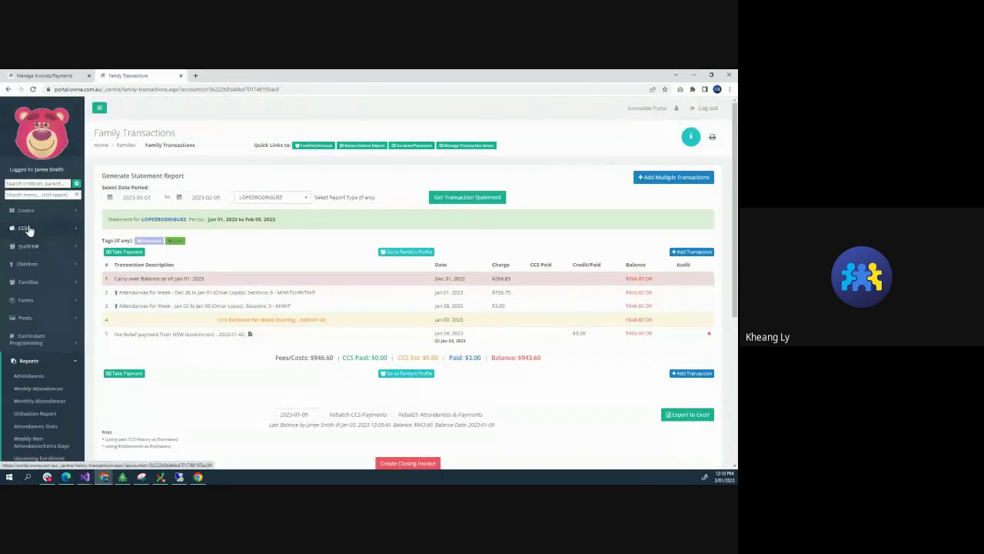
{"action": "left_click", "coordinate": [29, 229]}
{"action": "scroll", "coordinate": [46, 323], "scroll_direction": "down", "scroll_amount": 4}
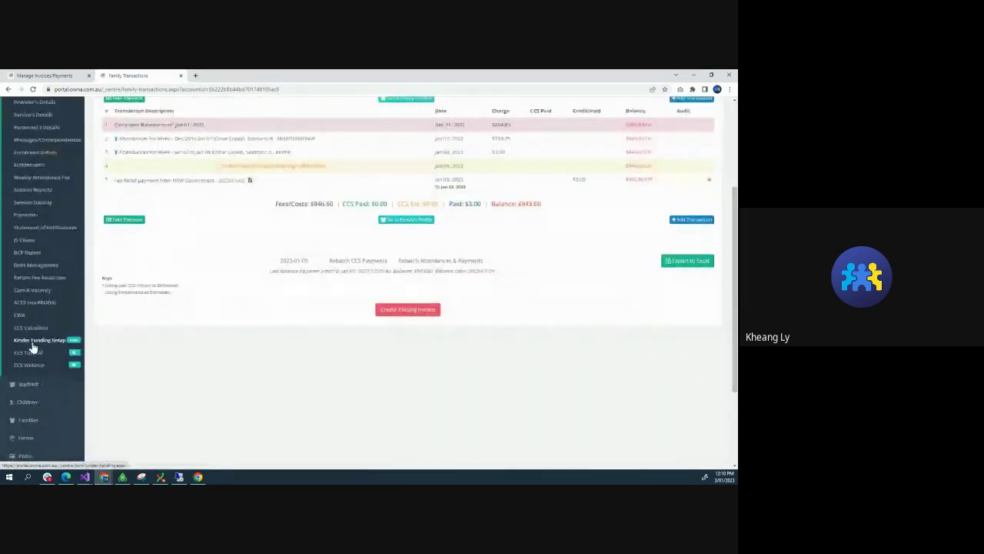
{"action": "right_click", "coordinate": [32, 346]}
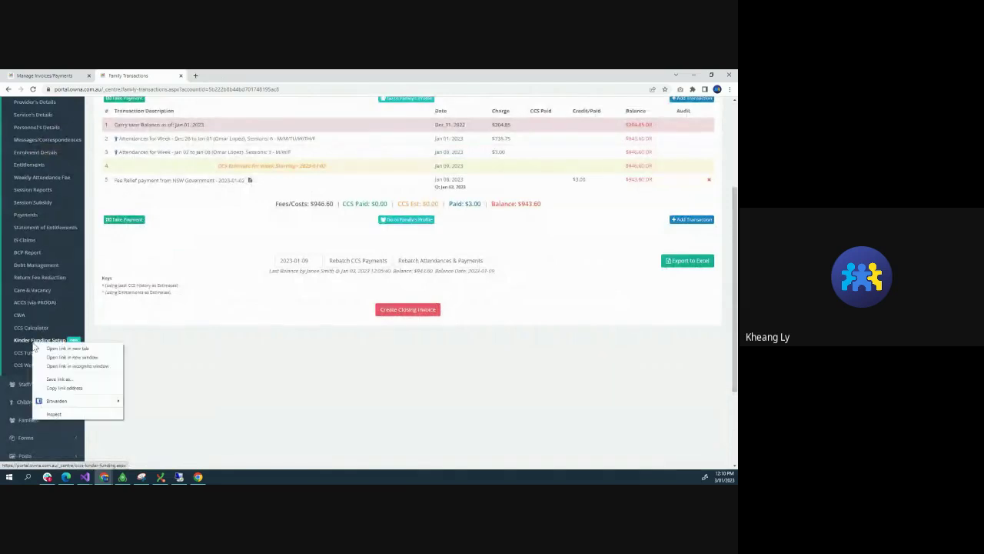
{"action": "left_click", "coordinate": [47, 348]}
{"action": "left_click", "coordinate": [230, 76]}
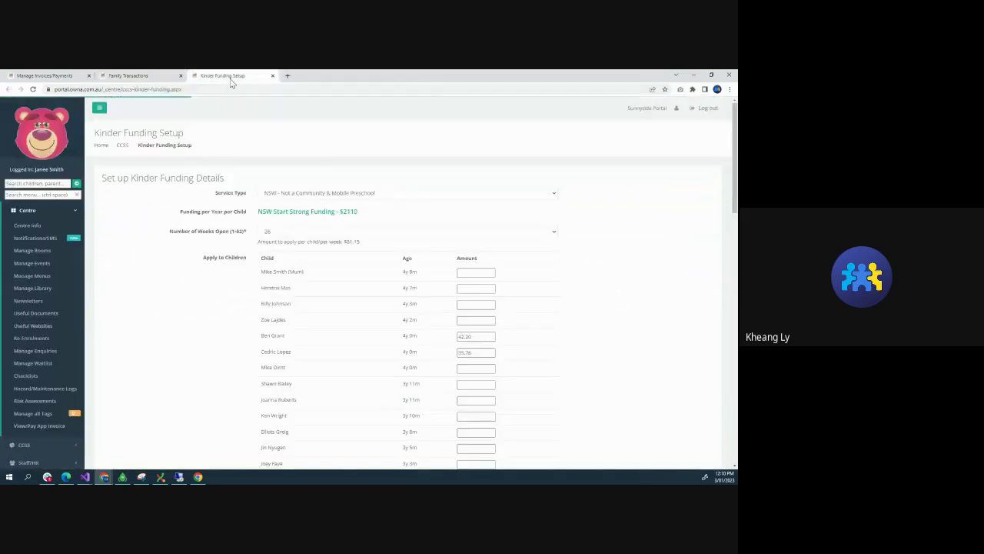
{"action": "left_click", "coordinate": [304, 193]}
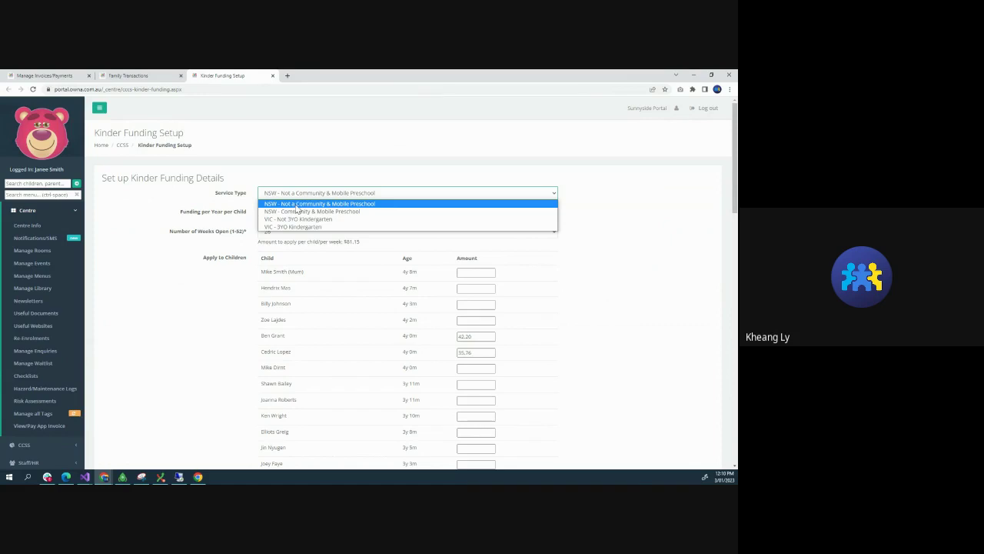
Keep service type 'NSW - Not a Community & Mobile Preschool' and set weeks open to 50 for $42.20 weekly
{"action": "left_click", "coordinate": [297, 205]}
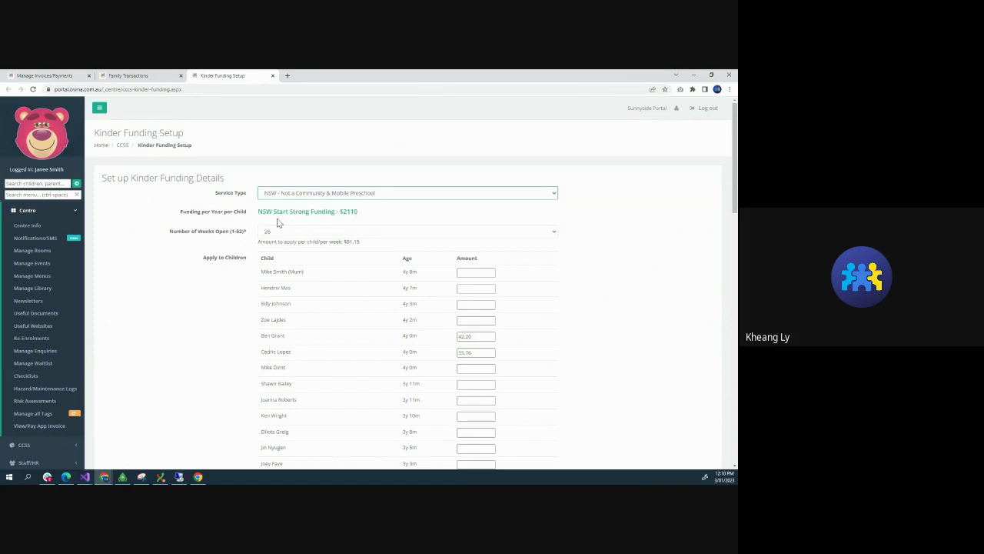
{"action": "left_click_drag", "start_coordinate": [279, 214], "coordinate": [345, 213]}
{"action": "left_click", "coordinate": [332, 213]}
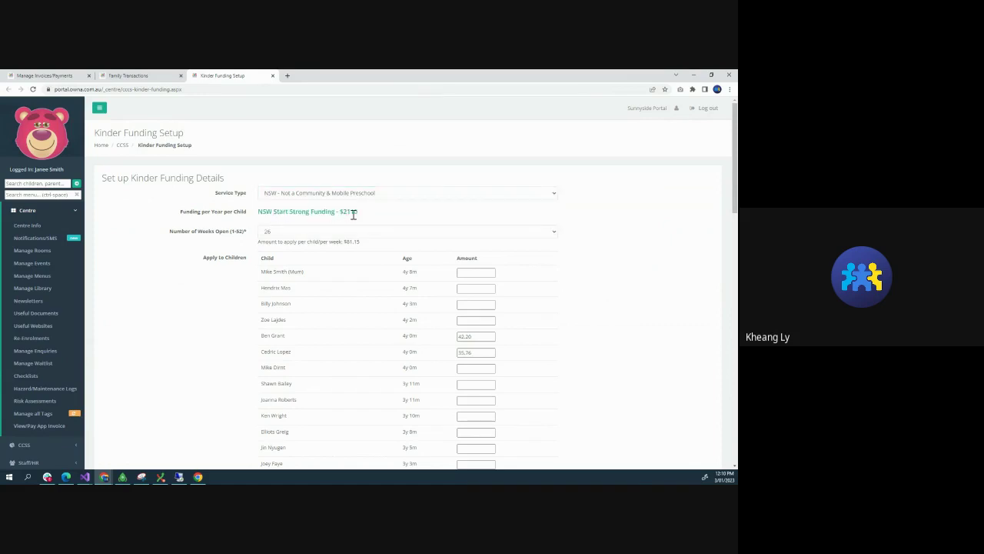
{"action": "left_click", "coordinate": [284, 232]}
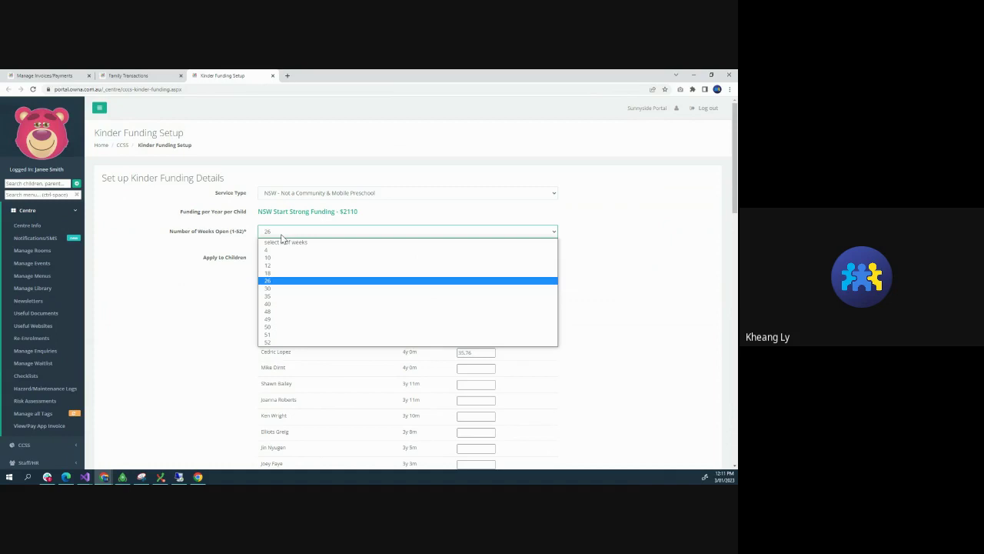
{"action": "left_click", "coordinate": [274, 342]}
{"action": "double_click", "coordinate": [352, 241]}
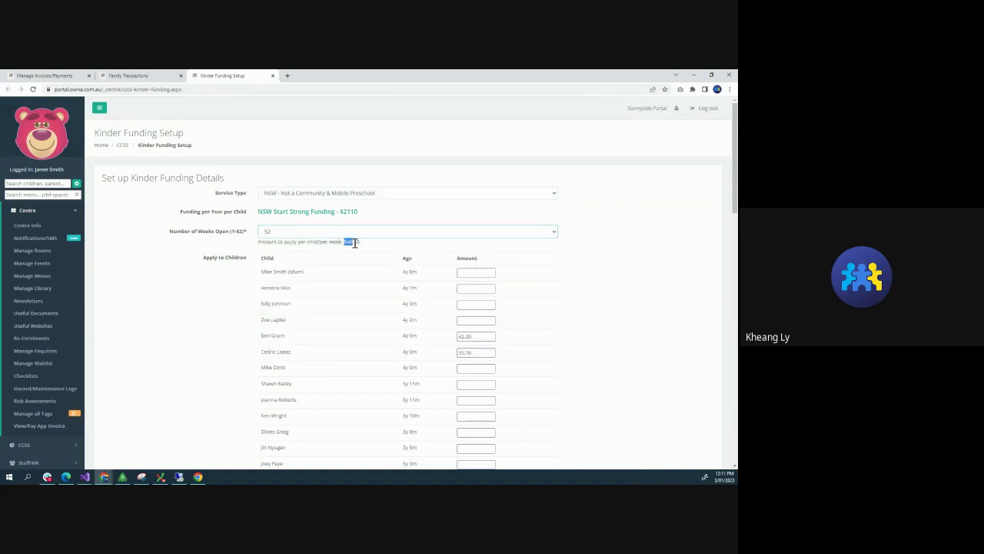
{"action": "left_click", "coordinate": [297, 233]}
{"action": "left_click", "coordinate": [277, 335]}
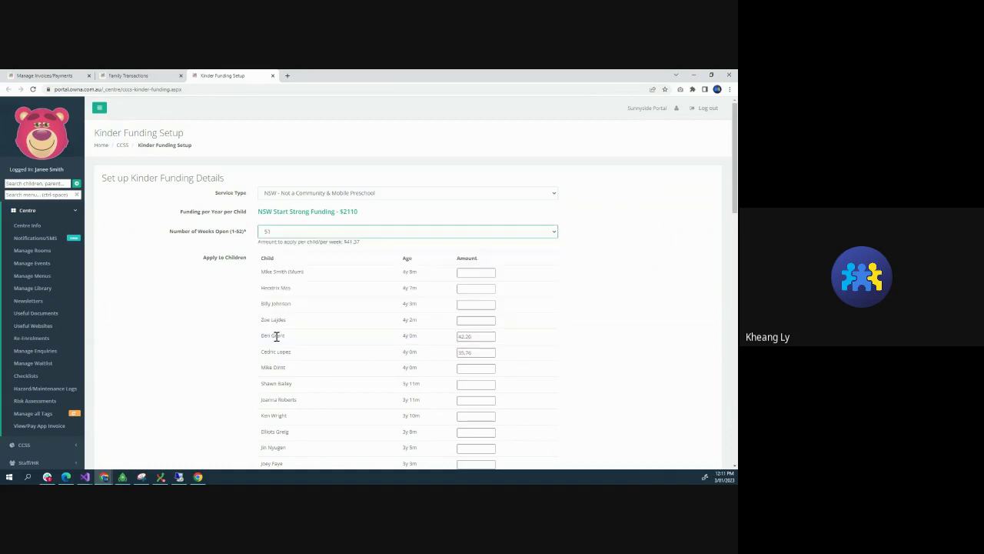
{"action": "left_click", "coordinate": [280, 234]}
{"action": "left_click", "coordinate": [292, 327]}
Copy 42.20 into the first two children's funding Amount boxes
{"action": "left_click_drag", "start_coordinate": [482, 336], "coordinate": [428, 341]}
{"action": "key", "text": "ctrl+c"}
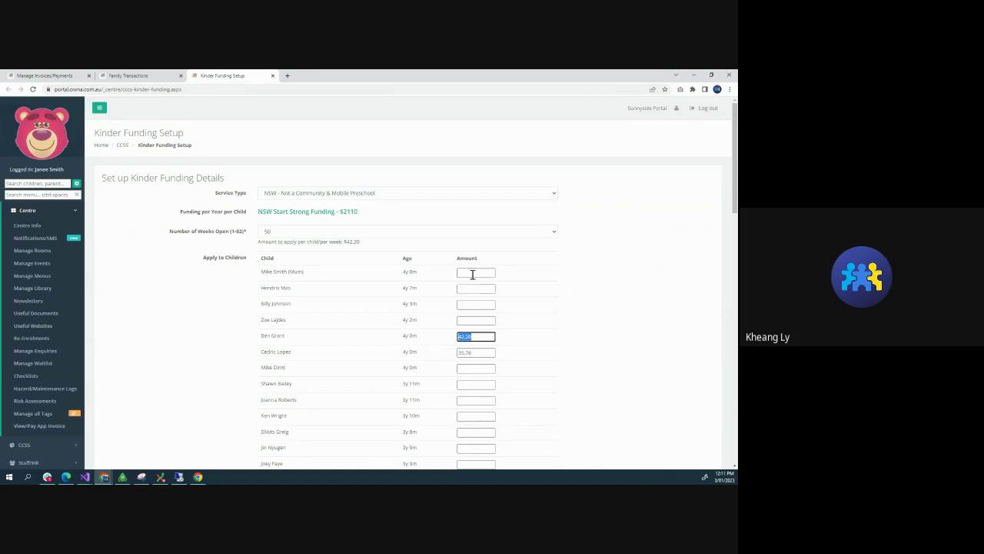
{"action": "left_click", "coordinate": [472, 274]}
{"action": "key", "text": "ctrl+v"}
{"action": "left_click", "coordinate": [459, 289]}
{"action": "key", "text": "ctrl+v"}
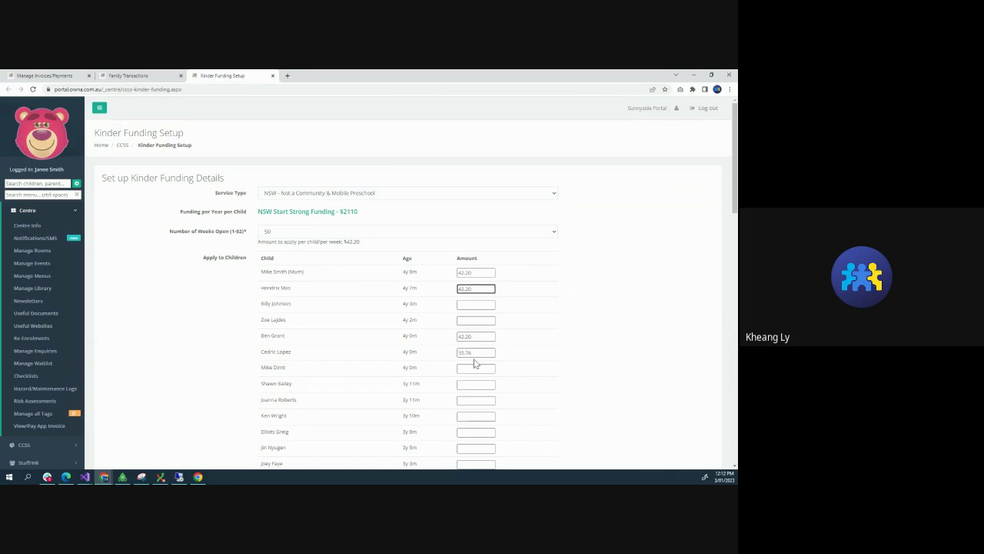
Apply the Kinder funding amounts to all selected children
{"action": "scroll", "coordinate": [581, 383], "scroll_direction": "down", "scroll_amount": 10}
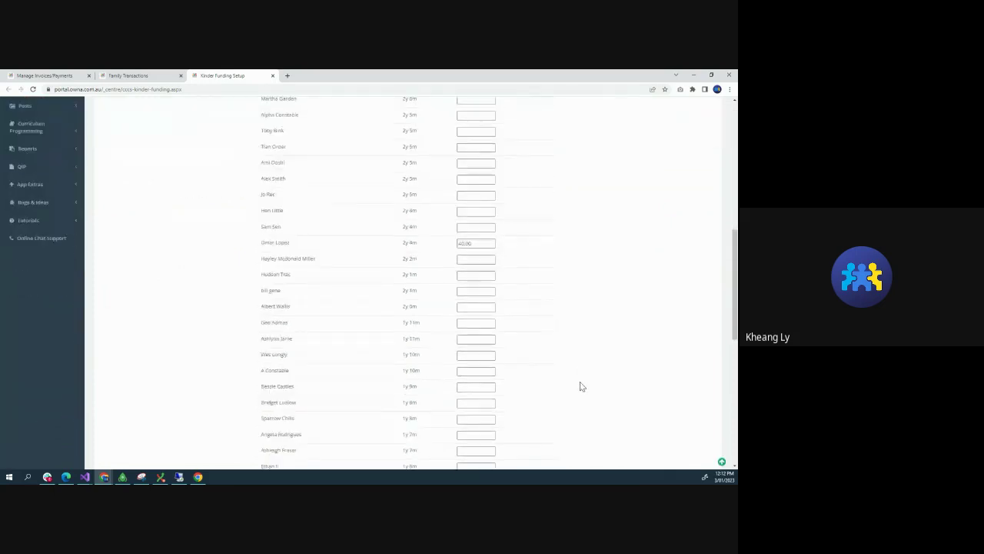
{"action": "scroll", "coordinate": [581, 386], "scroll_direction": "down", "scroll_amount": 4}
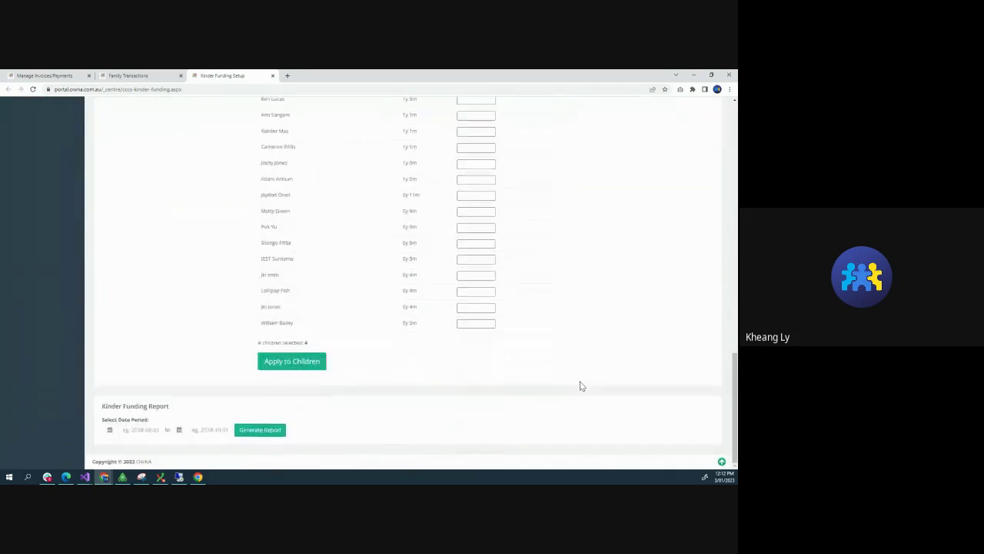
{"action": "left_click", "coordinate": [290, 363]}
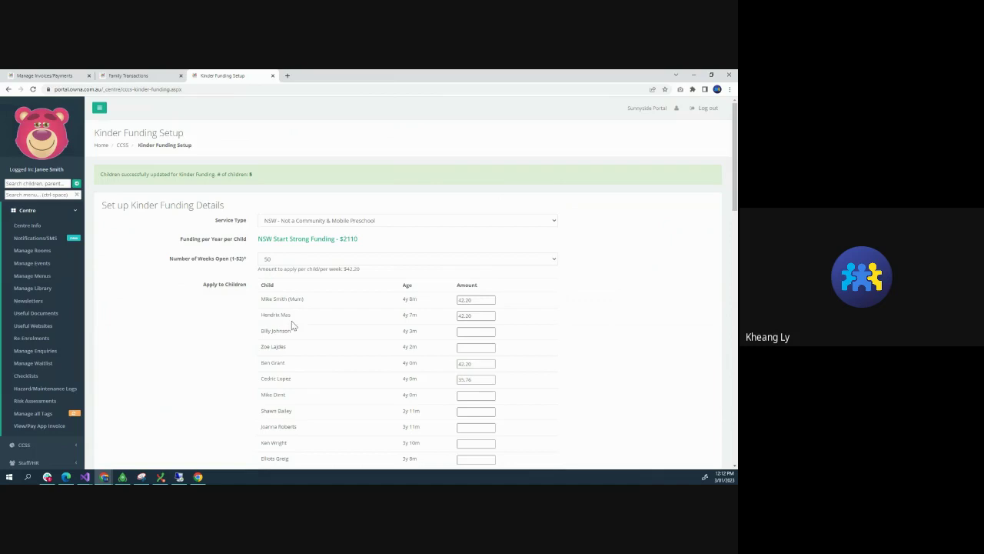
{"action": "scroll", "coordinate": [345, 385], "scroll_direction": "down", "scroll_amount": 5}
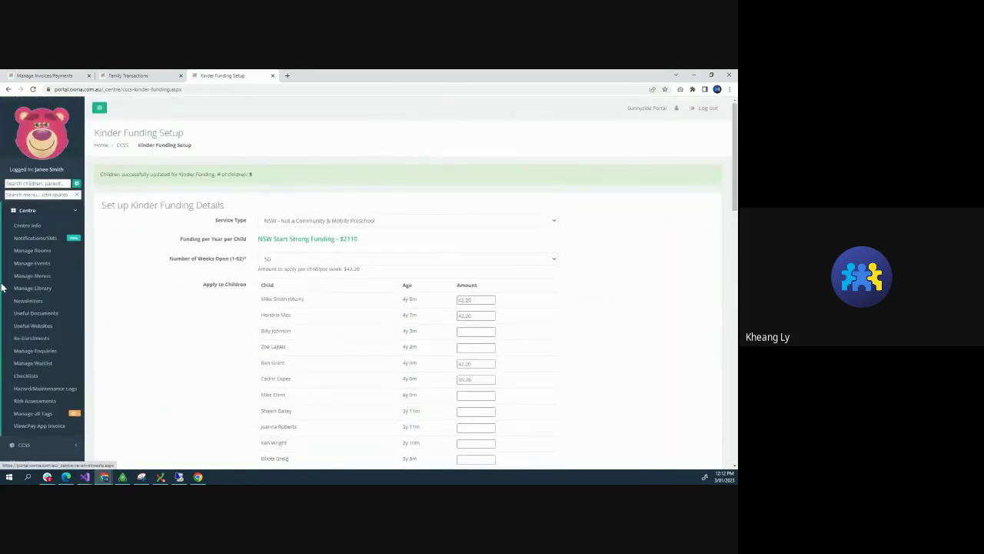
{"action": "scroll", "coordinate": [38, 381], "scroll_direction": "down", "scroll_amount": 1}
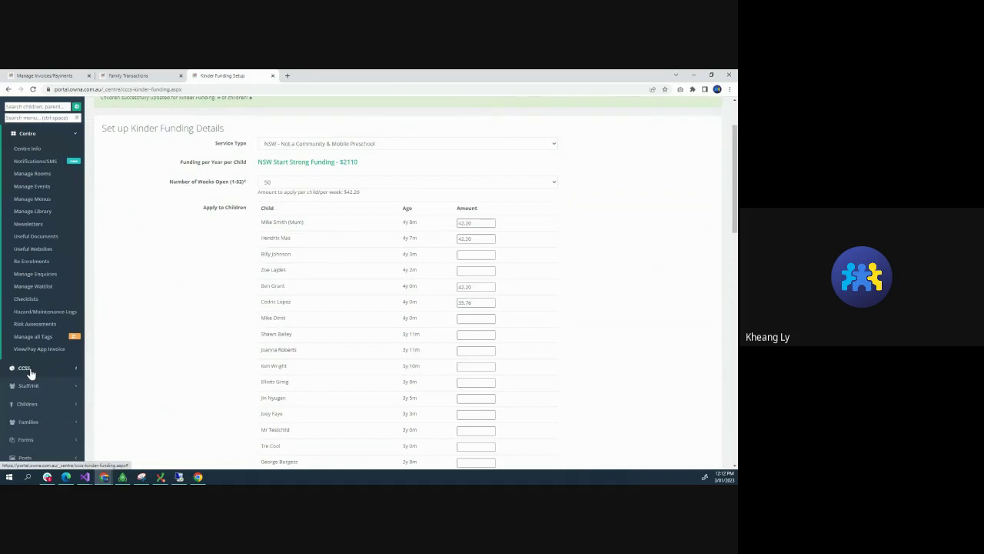
On Manage Invoices/Payments, set the statement period to 2023-01-09 through 2023-01-15
{"action": "left_click", "coordinate": [64, 77]}
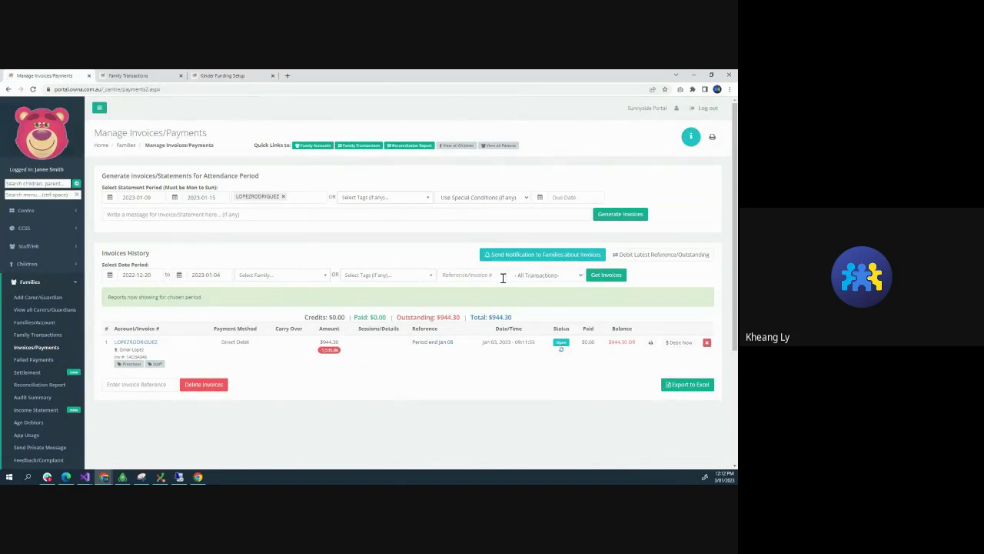
{"action": "left_click", "coordinate": [129, 197]}
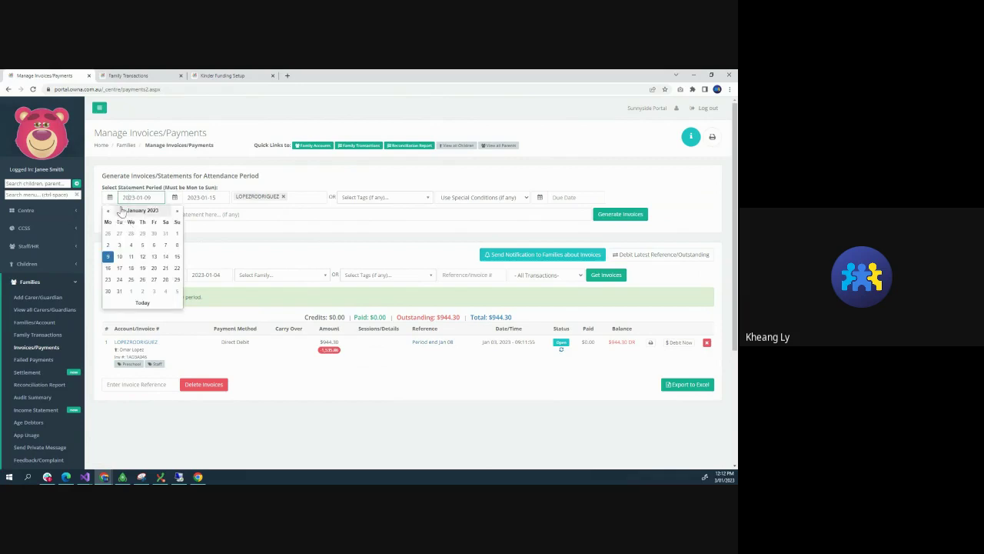
{"action": "left_click", "coordinate": [178, 178]}
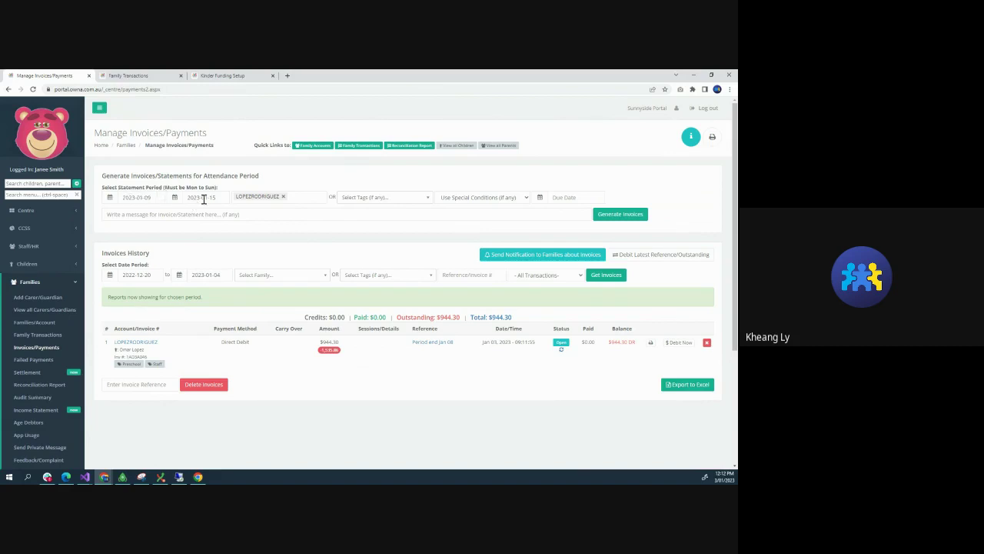
{"action": "left_click", "coordinate": [148, 198]}
{"action": "left_click", "coordinate": [231, 165]}
{"action": "left_click", "coordinate": [485, 197]}
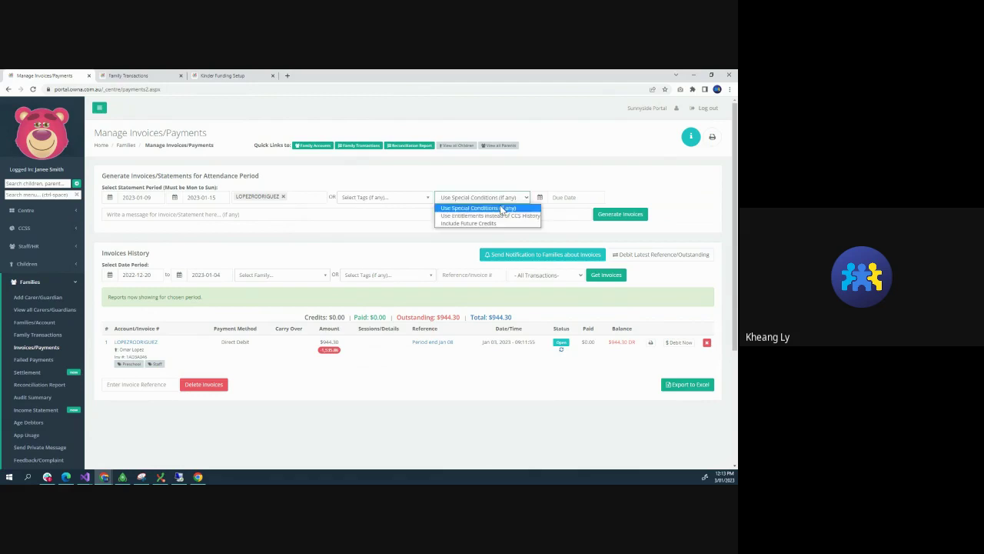
{"action": "left_click", "coordinate": [512, 197]}
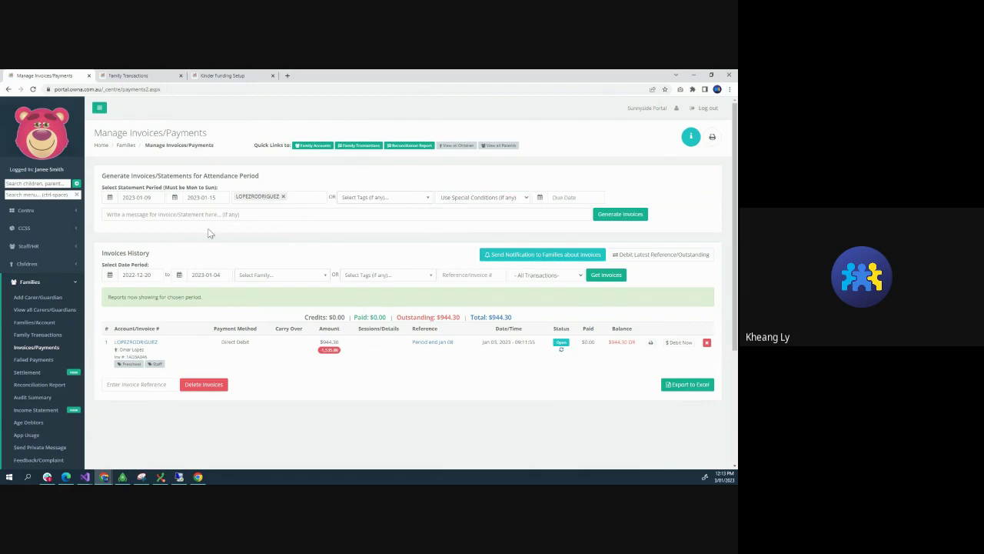
Generate and confirm invoices for that period, then refresh the invoice history
{"action": "left_click", "coordinate": [625, 218]}
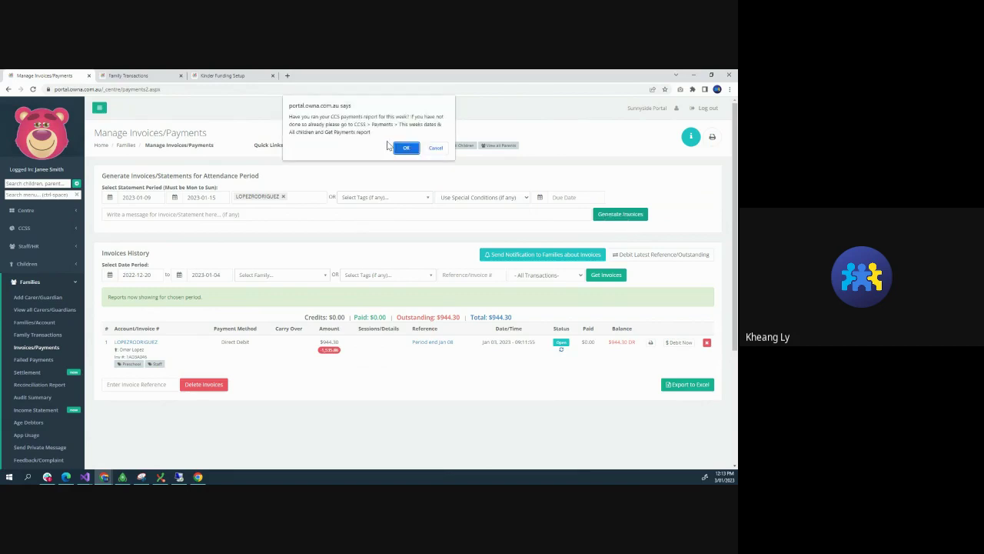
{"action": "left_click", "coordinate": [400, 148]}
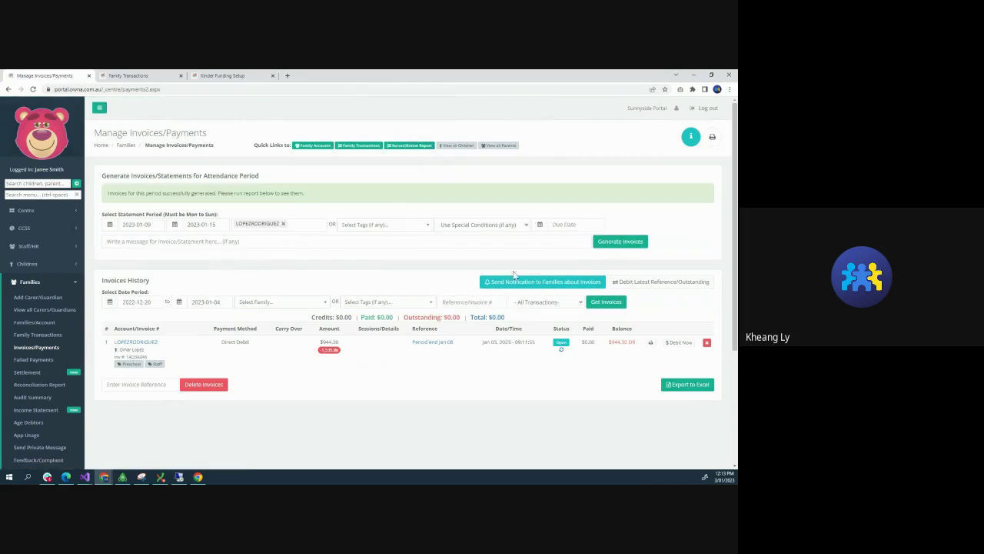
{"action": "left_click", "coordinate": [605, 303]}
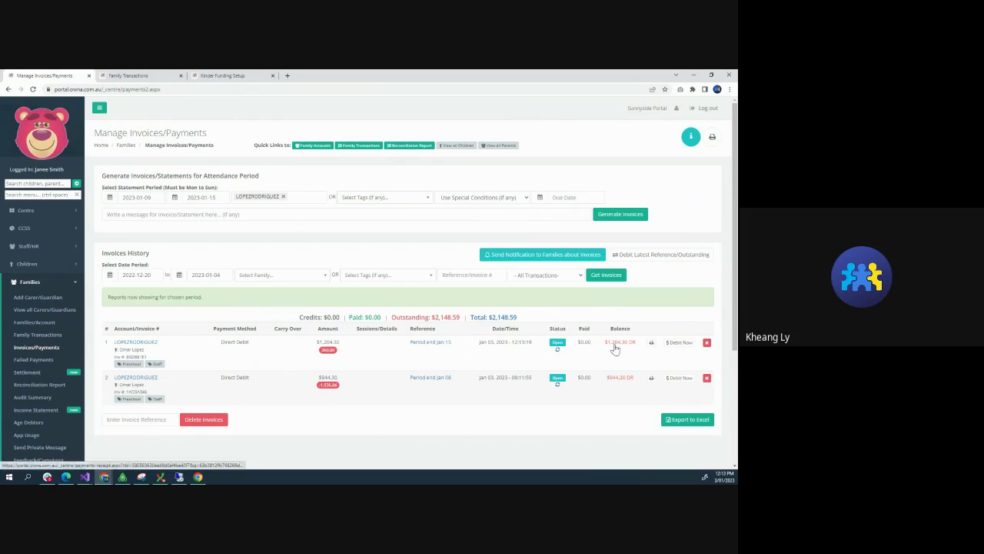
Open the Jan 15 period's statement and review the $300.00 charge and $40.00 fee relief credit
{"action": "left_click", "coordinate": [436, 345]}
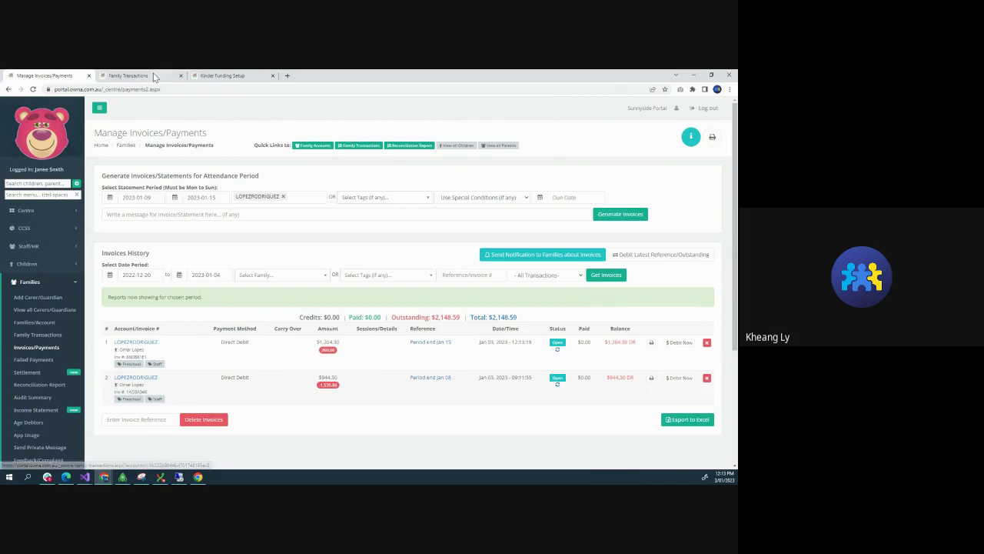
{"action": "left_click", "coordinate": [454, 201]}
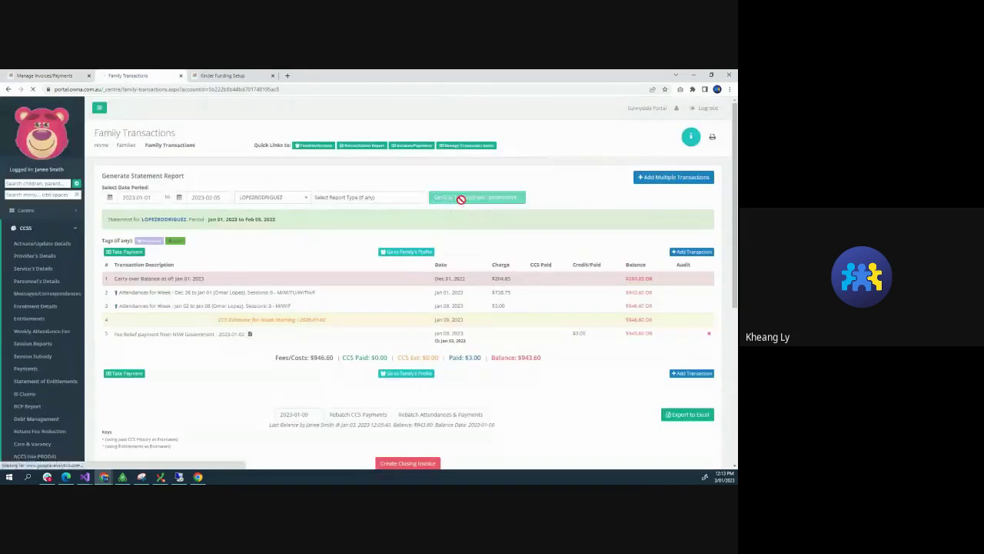
{"action": "scroll", "coordinate": [538, 330], "scroll_direction": "down", "scroll_amount": 1}
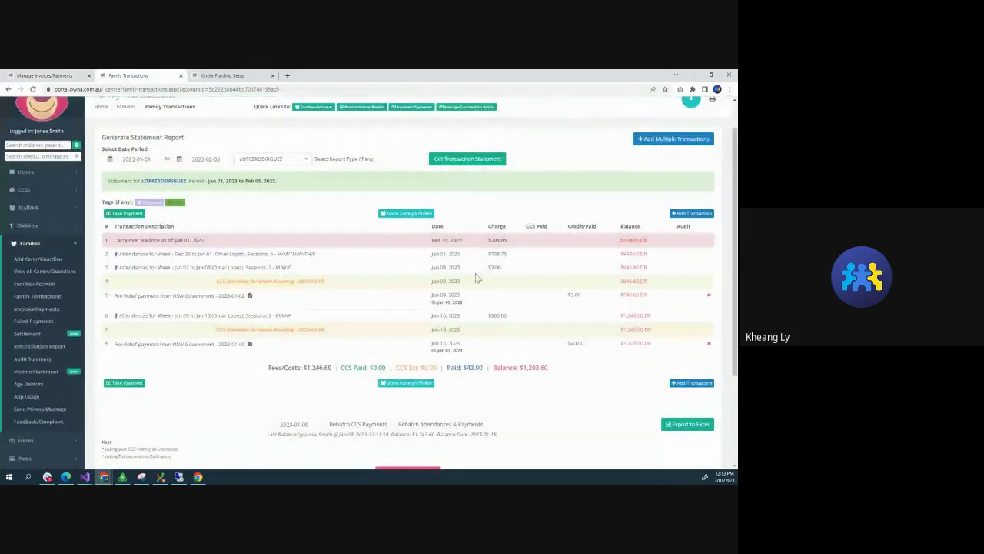
{"action": "left_click_drag", "start_coordinate": [236, 267], "coordinate": [498, 269]}
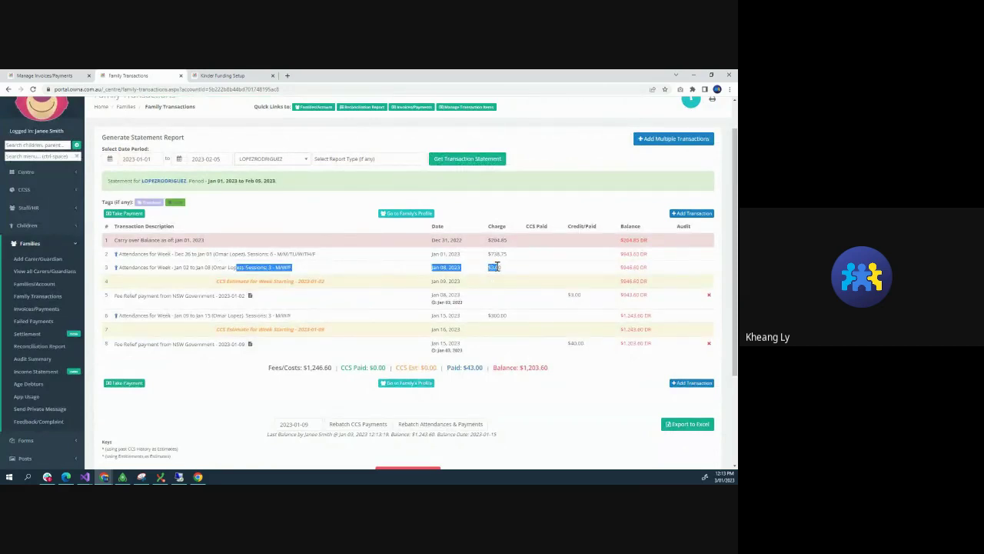
{"action": "mouse_move", "coordinate": [496, 266]}
{"action": "left_mouse_down"}
{"action": "mouse_move", "coordinate": [488, 267]}
{"action": "mouse_move", "coordinate": [501, 267]}
{"action": "left_mouse_up"}
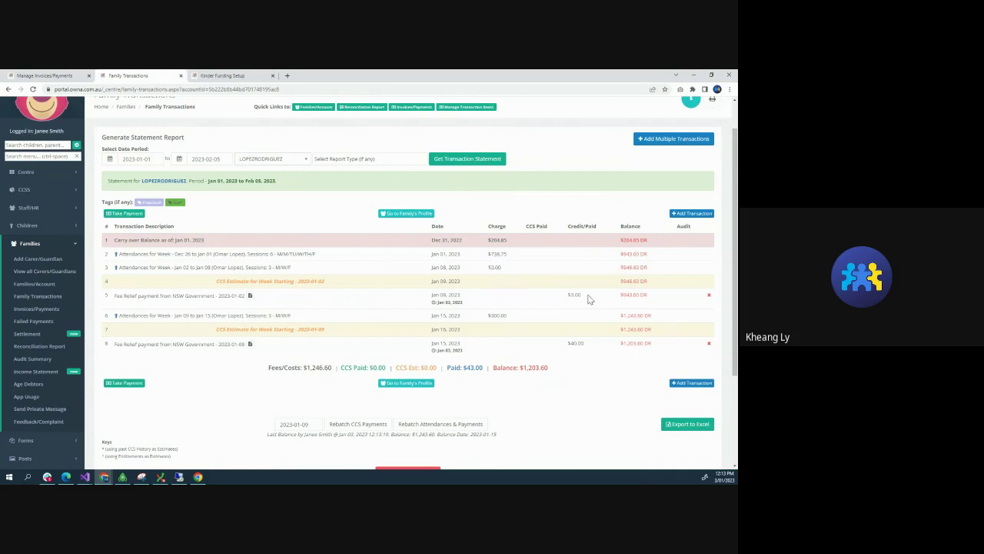
{"action": "left_click_drag", "start_coordinate": [568, 294], "coordinate": [581, 295]}
{"action": "left_click_drag", "start_coordinate": [165, 315], "coordinate": [282, 317]}
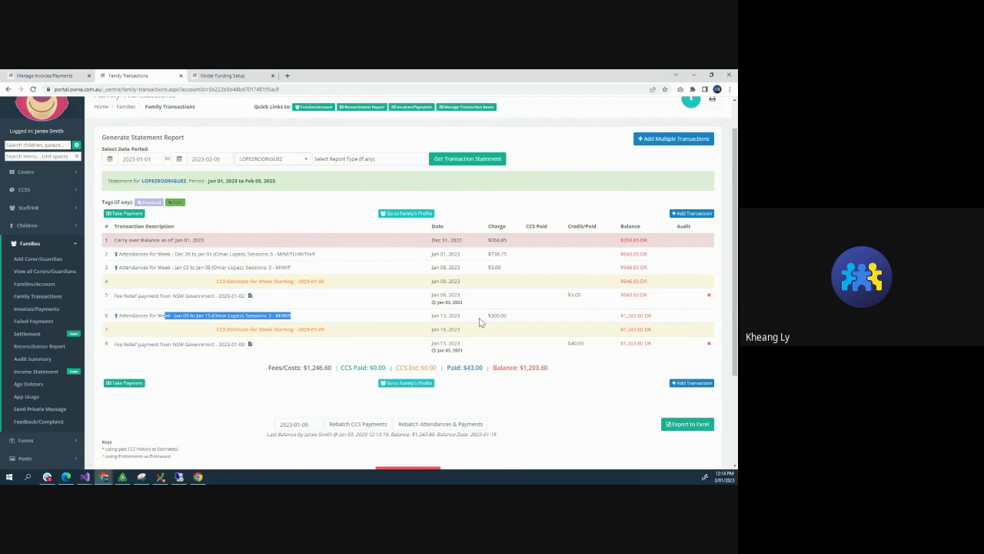
{"action": "left_click_drag", "start_coordinate": [486, 315], "coordinate": [511, 316]}
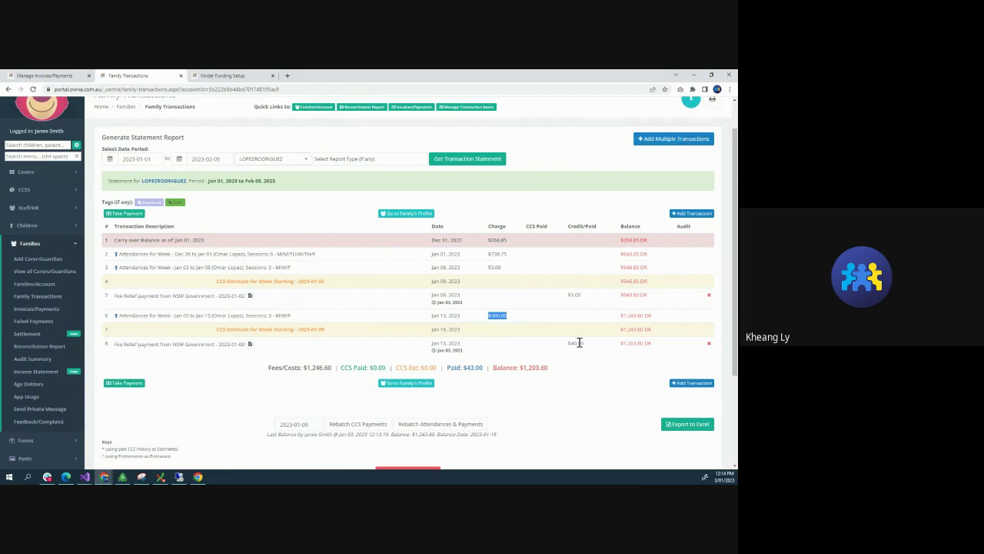
{"action": "left_click_drag", "start_coordinate": [568, 342], "coordinate": [582, 346]}
Check the child's 40.00 amount on Kinder Funding Setup, then return to the statement
{"action": "left_click", "coordinate": [245, 76]}
{"action": "scroll", "coordinate": [471, 338], "scroll_direction": "down", "scroll_amount": 10}
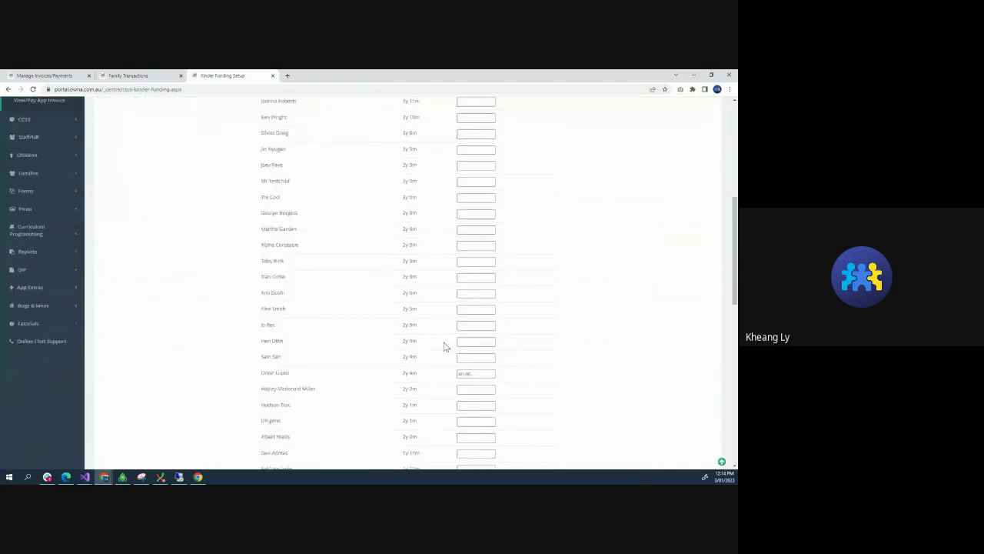
{"action": "double_click", "coordinate": [455, 316]}
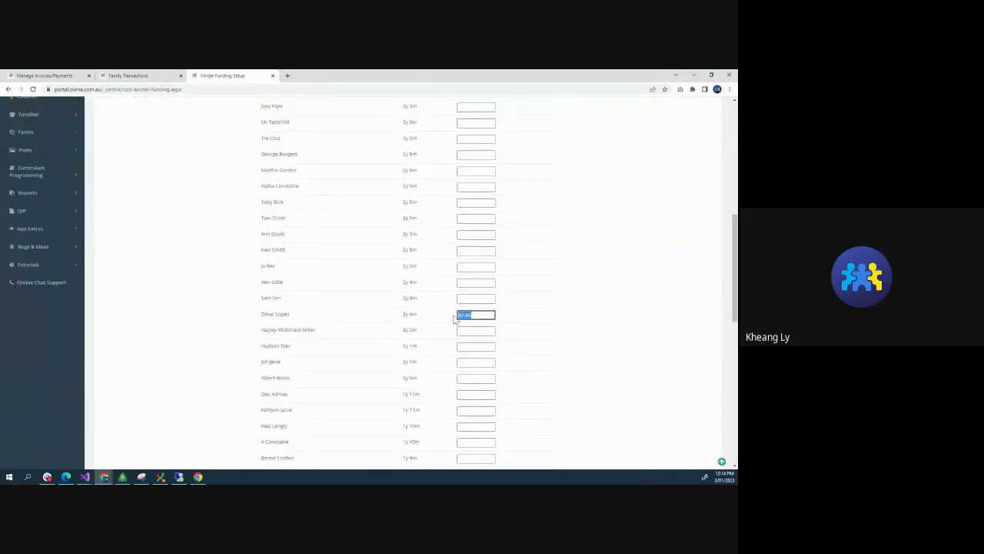
{"action": "left_click", "coordinate": [164, 76]}
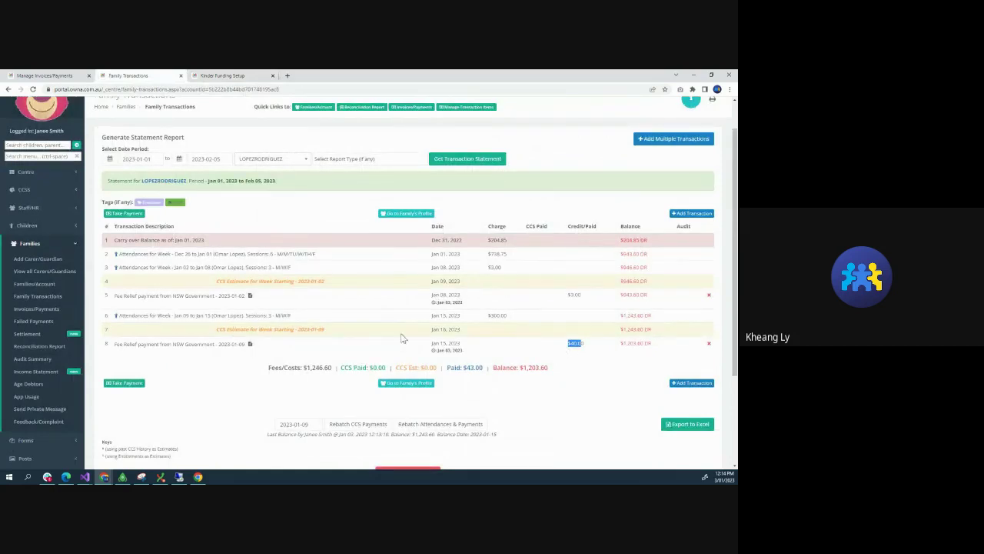
Review the Jan 15 invoice receipt: $40.00 fee relief credit, $0.70 debit fee, $1,204.30 due
{"action": "left_click", "coordinate": [47, 75]}
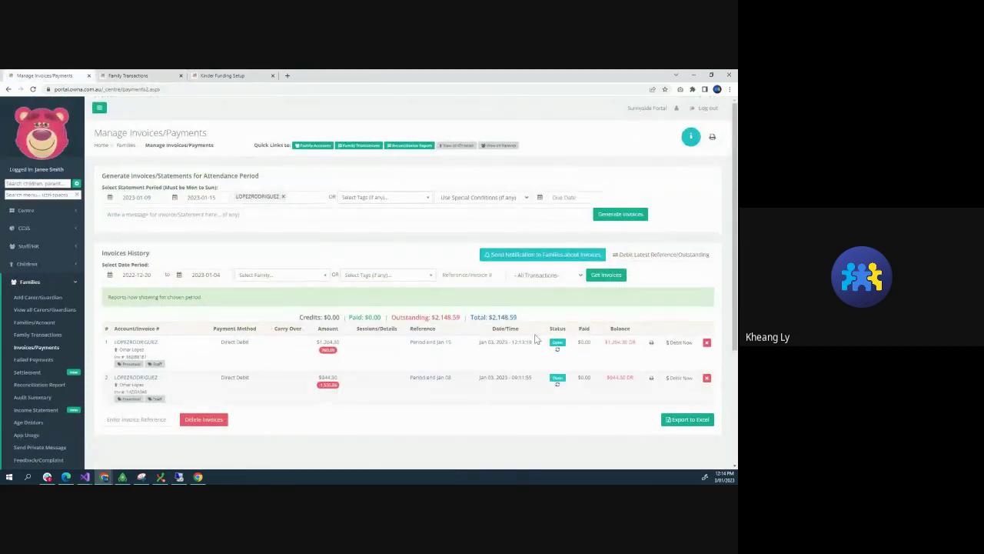
{"action": "left_click", "coordinate": [650, 344]}
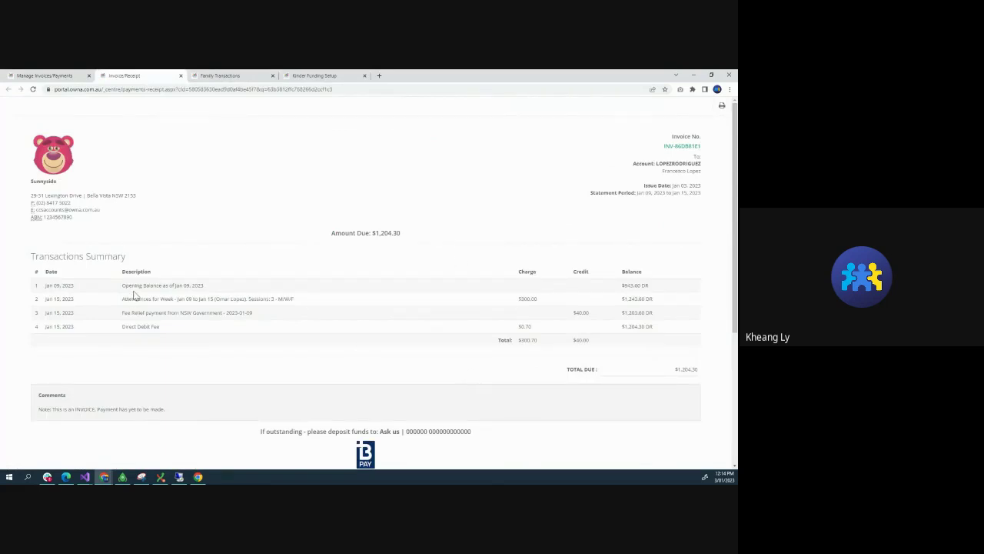
{"action": "left_click_drag", "start_coordinate": [167, 299], "coordinate": [534, 298]}
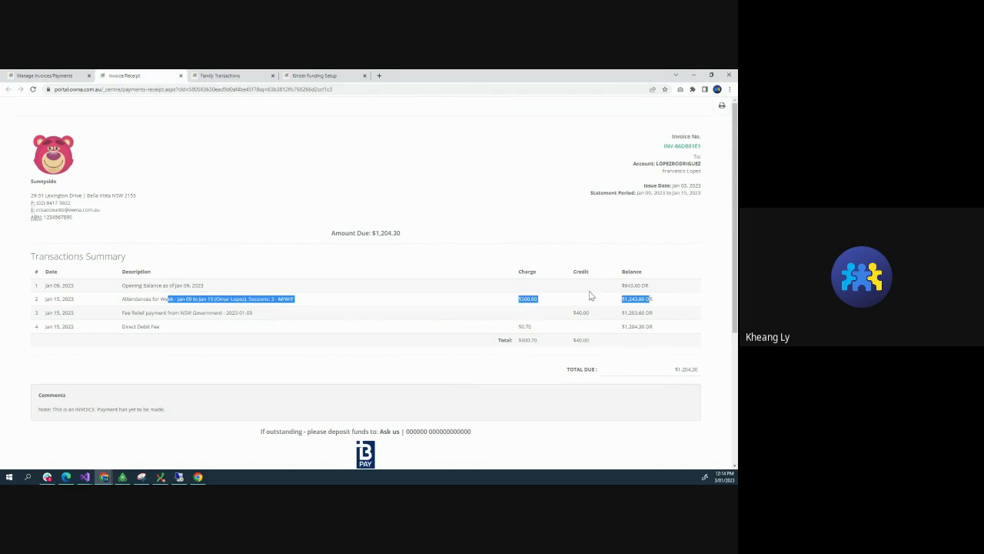
{"action": "double_click", "coordinate": [582, 314]}
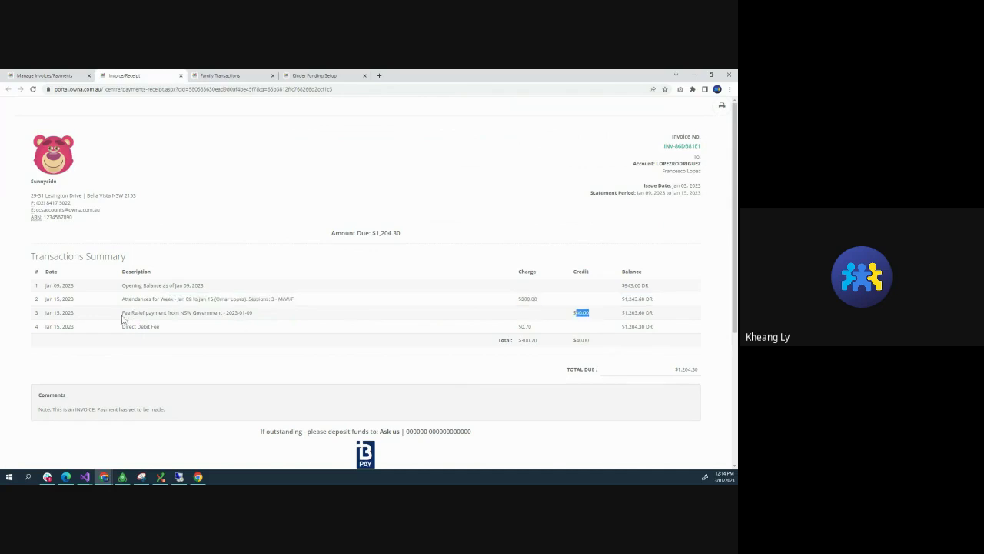
{"action": "left_click_drag", "start_coordinate": [121, 314], "coordinate": [225, 322]}
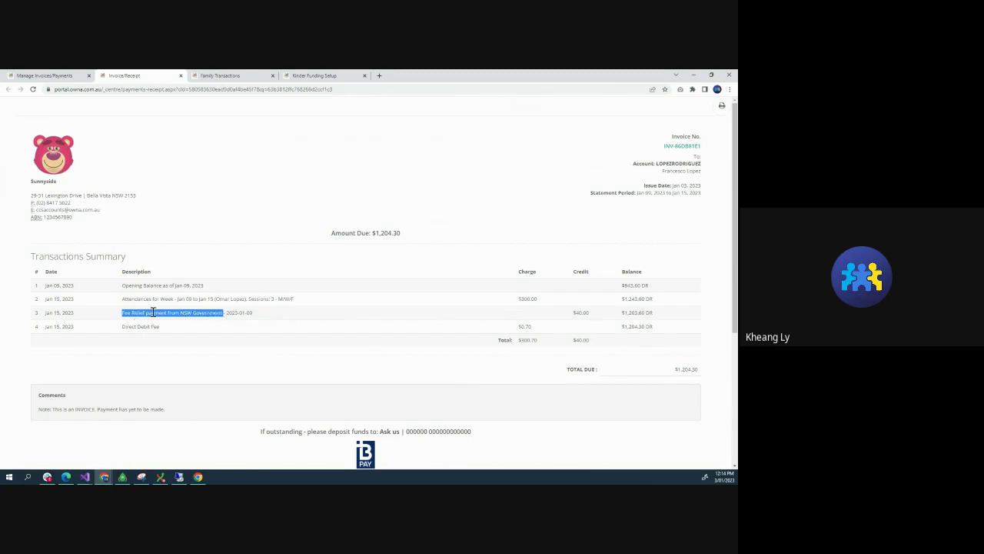
{"action": "left_click_drag", "start_coordinate": [225, 313], "coordinate": [253, 314]}
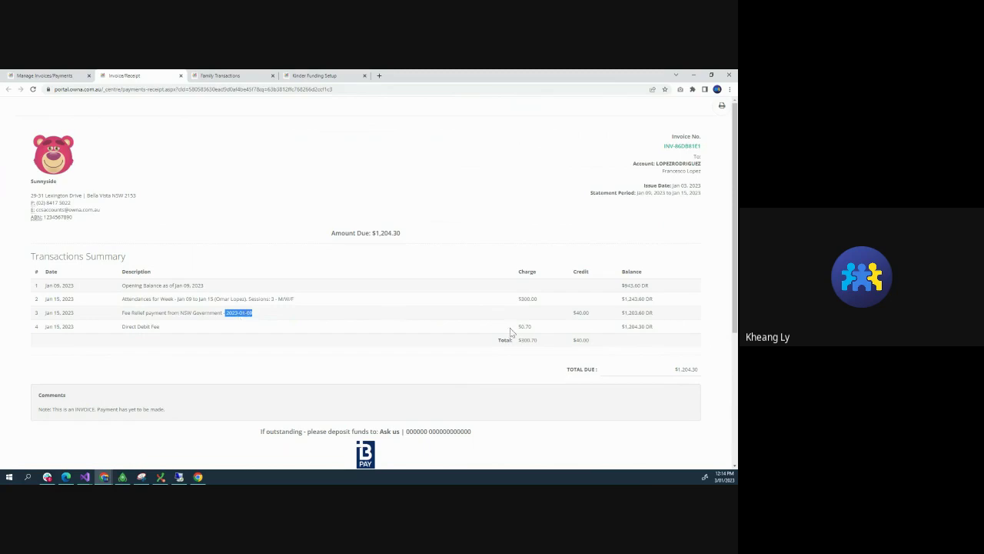
{"action": "left_click_drag", "start_coordinate": [514, 326], "coordinate": [536, 333]}
{"action": "left_click", "coordinate": [152, 346]}
{"action": "left_click_drag", "start_coordinate": [666, 374], "coordinate": [698, 369]}
{"action": "left_click", "coordinate": [71, 76]}
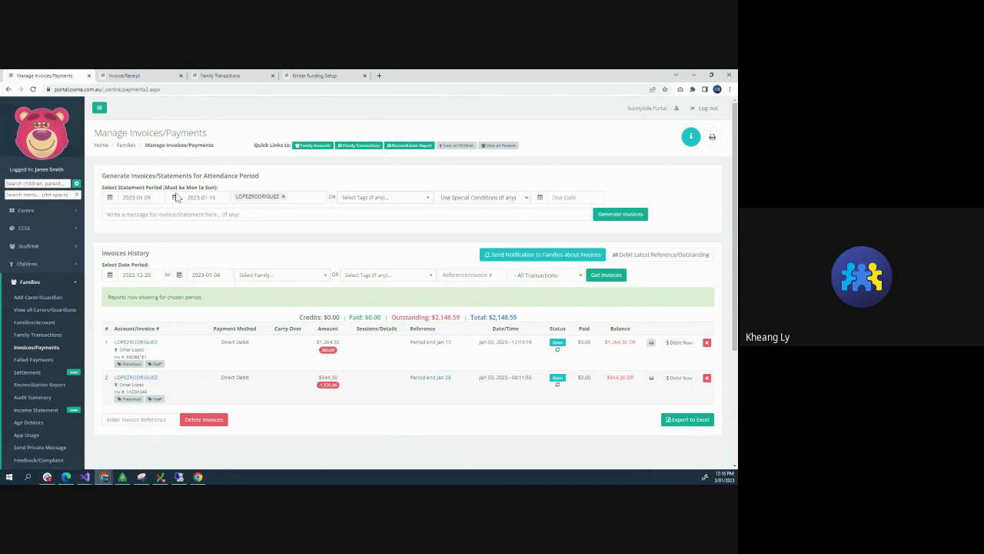
Generate the Kinder Funding Report for 2023-01-02 to 2023-01-15 and check a child's $43.00 total
{"action": "left_click", "coordinate": [322, 75]}
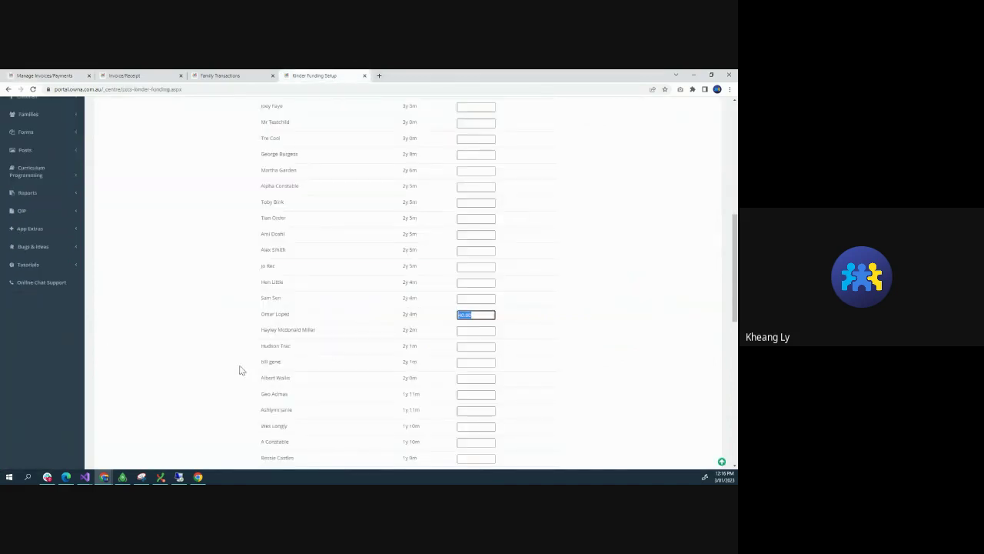
{"action": "scroll", "coordinate": [242, 368], "scroll_direction": "down", "scroll_amount": 10}
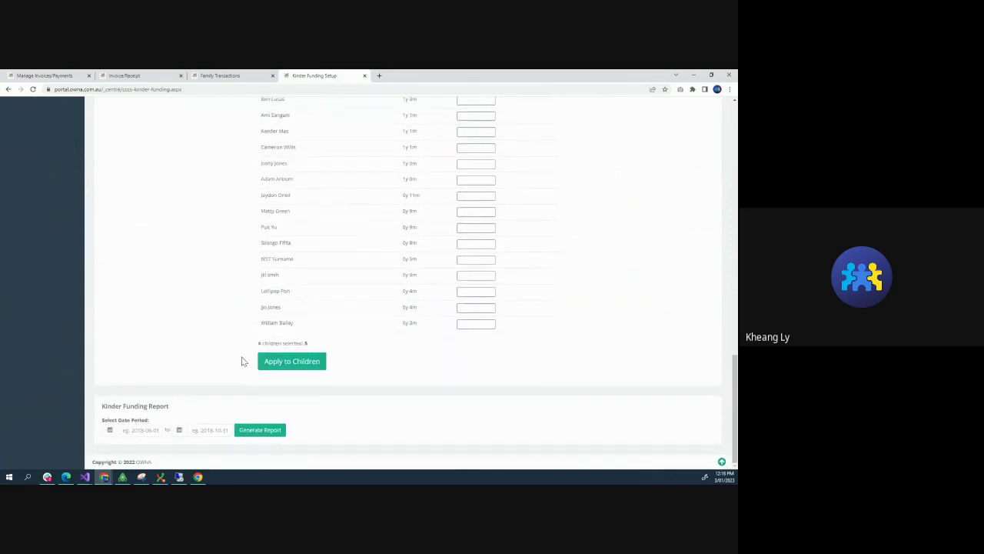
{"action": "left_click", "coordinate": [152, 430]}
{"action": "left_click", "coordinate": [123, 360]}
{"action": "left_click", "coordinate": [180, 431]}
{"action": "left_click", "coordinate": [261, 394]}
{"action": "left_click", "coordinate": [258, 430]}
{"action": "scroll", "coordinate": [319, 422], "scroll_direction": "down", "scroll_amount": 15}
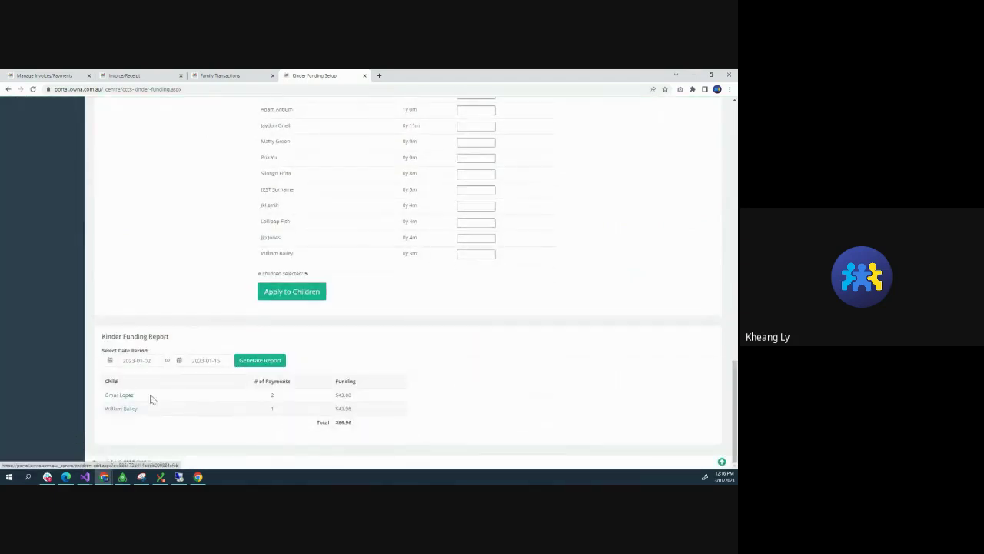
{"action": "left_click_drag", "start_coordinate": [335, 395], "coordinate": [357, 400]}
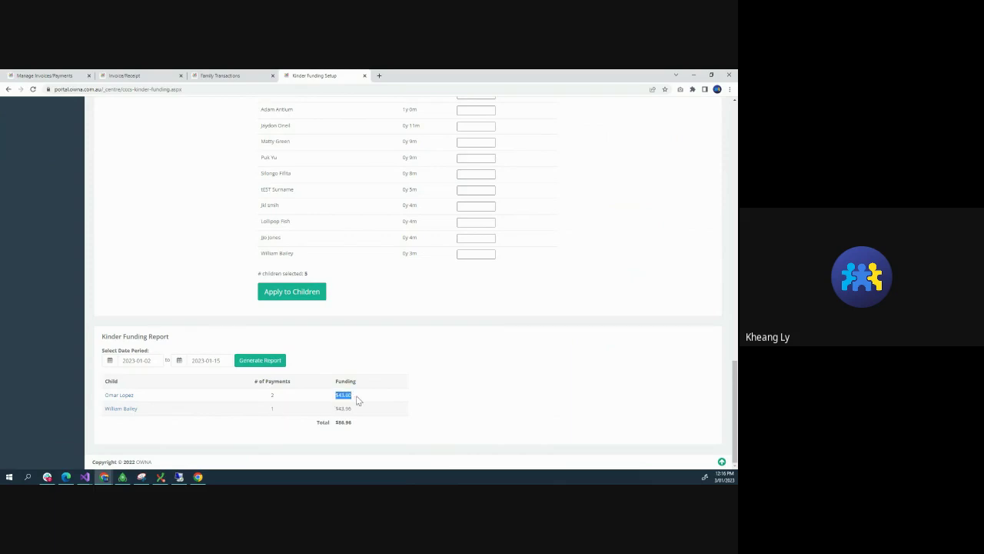